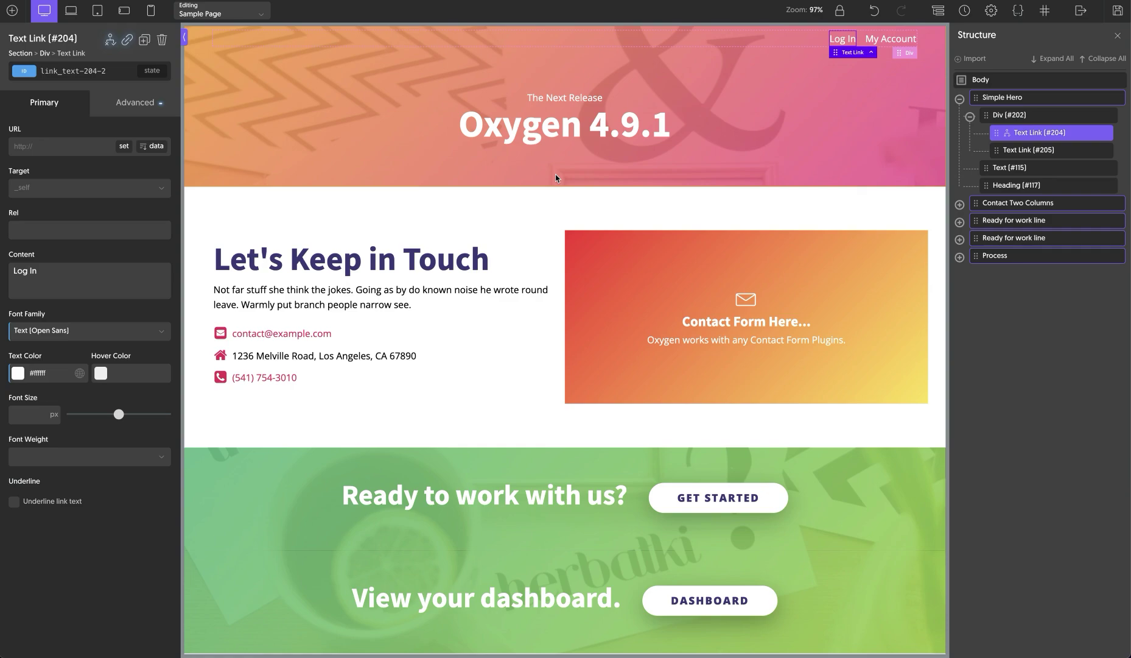
Review the Log In link's existing show/hide conditions.
scroll(548, 201, "down", 3)
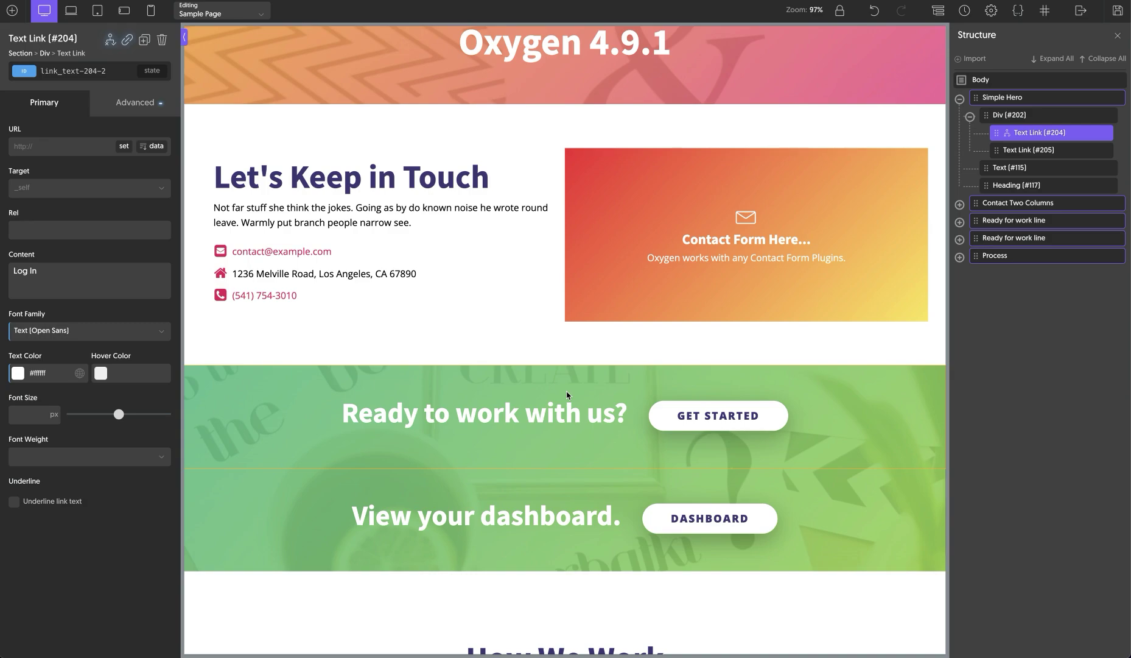
scroll(566, 395, "up", 3)
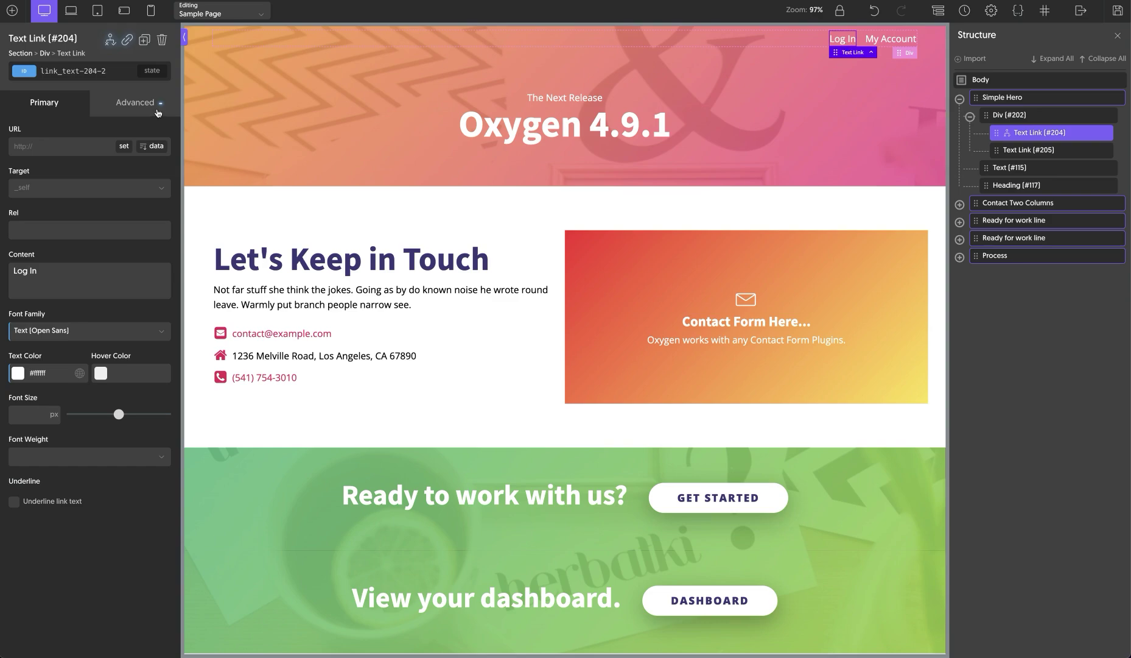
left_click(110, 42)
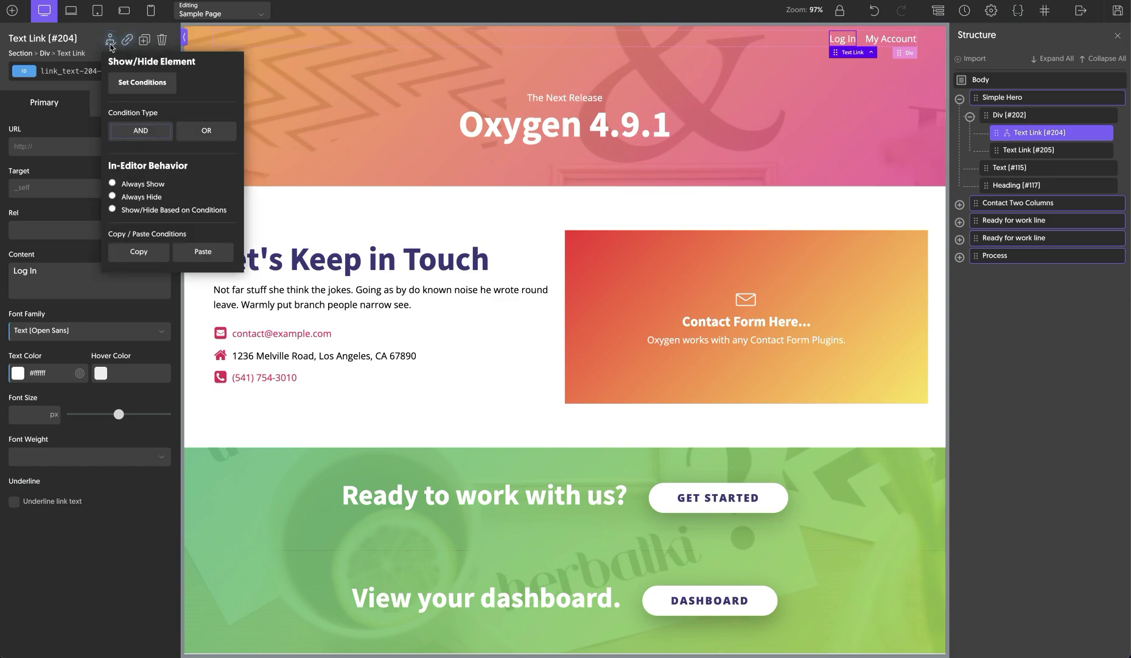
left_click(144, 83)
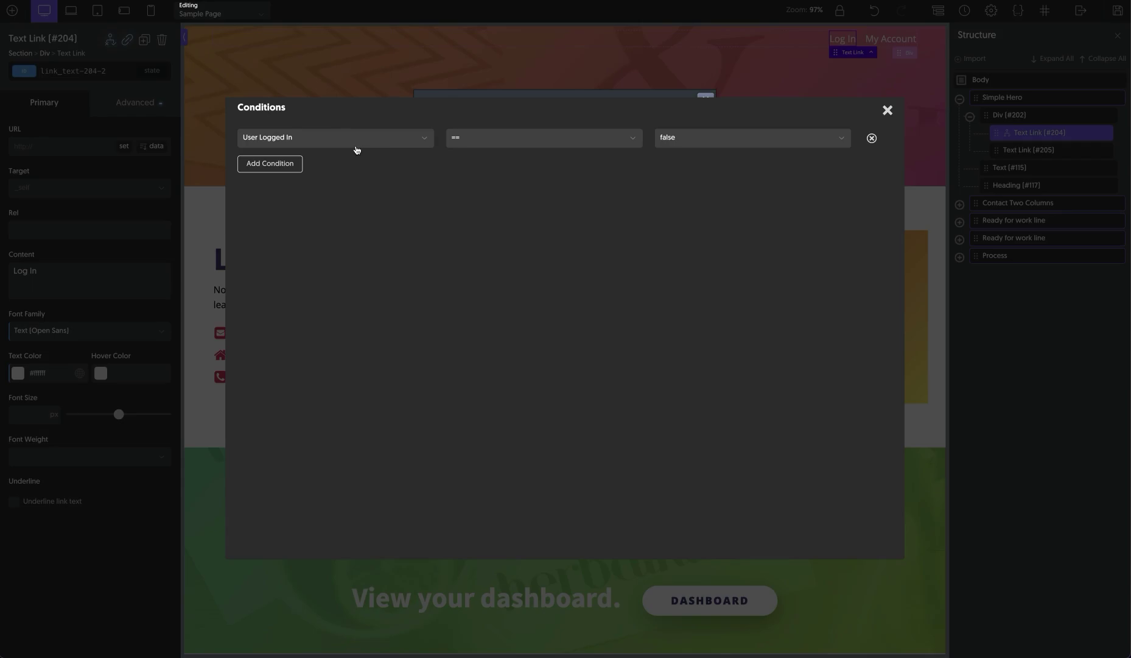
left_click(888, 110)
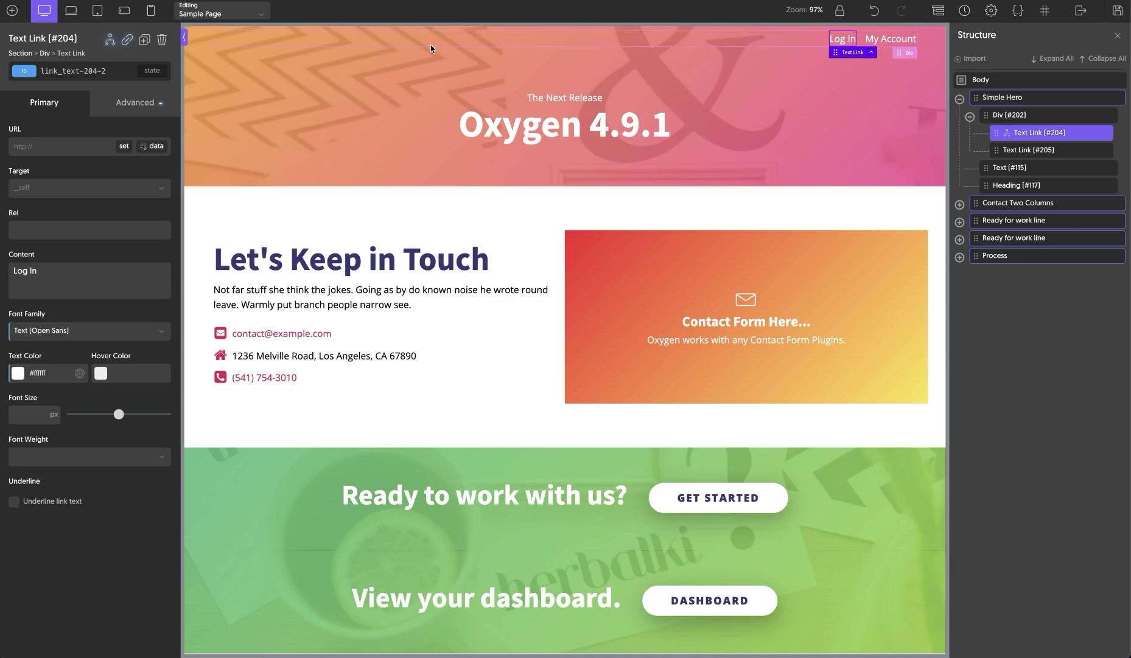
Copy the Log In link's conditions to the clipboard.
left_click(110, 41)
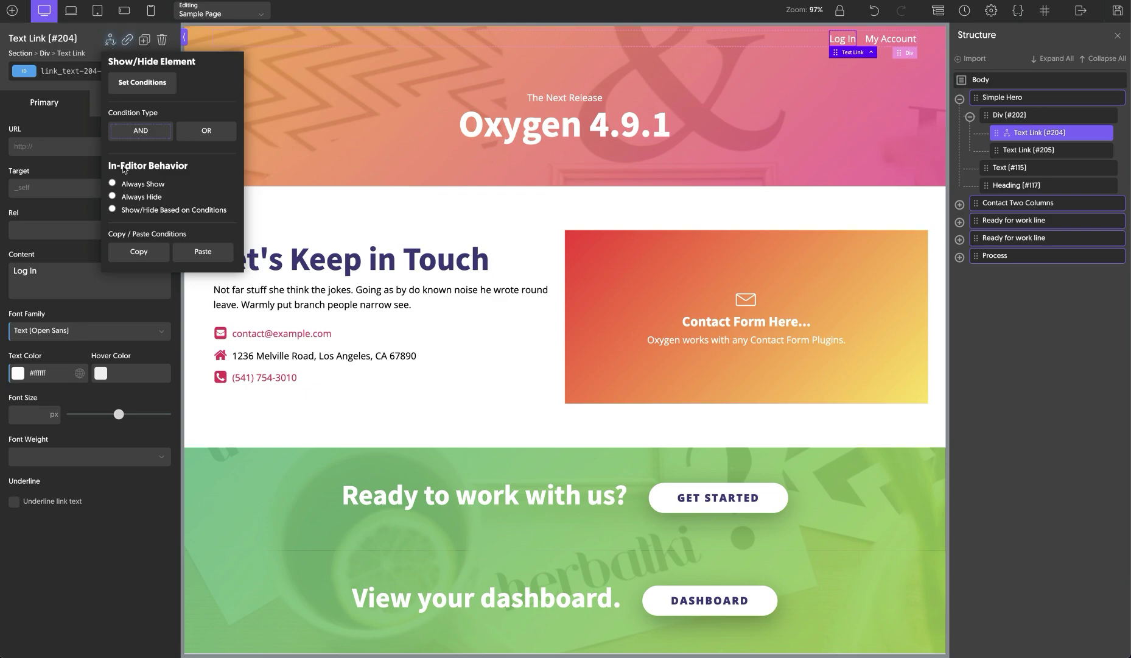
left_click(145, 260)
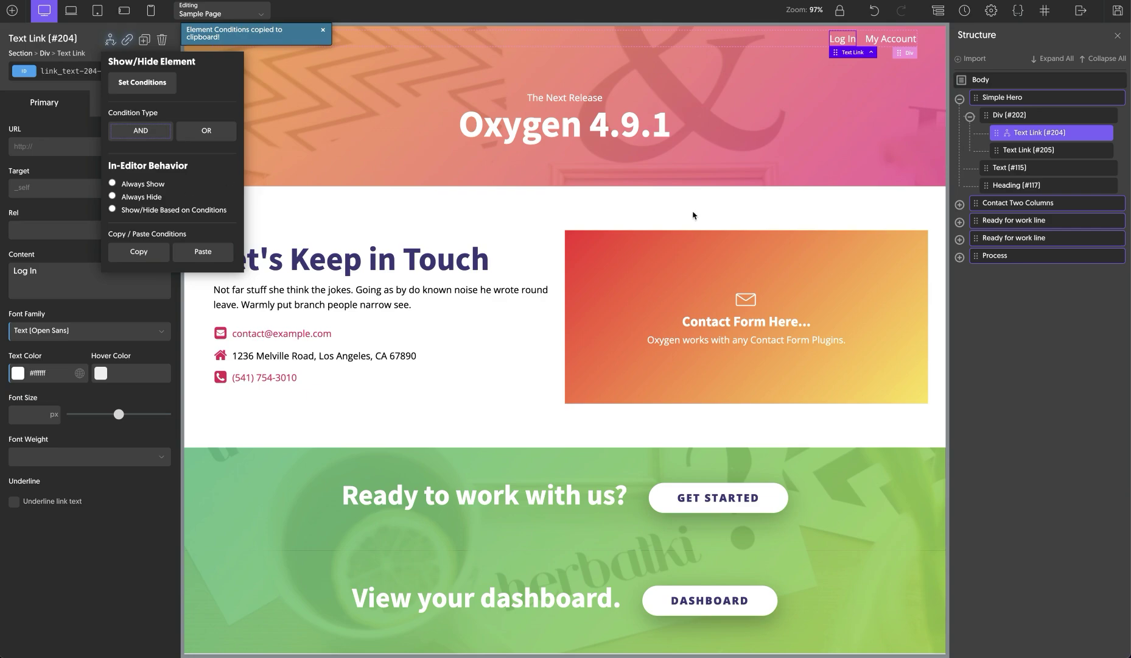
left_click(888, 40)
Paste the copied Log In conditions onto the My Account link.
left_click(887, 40)
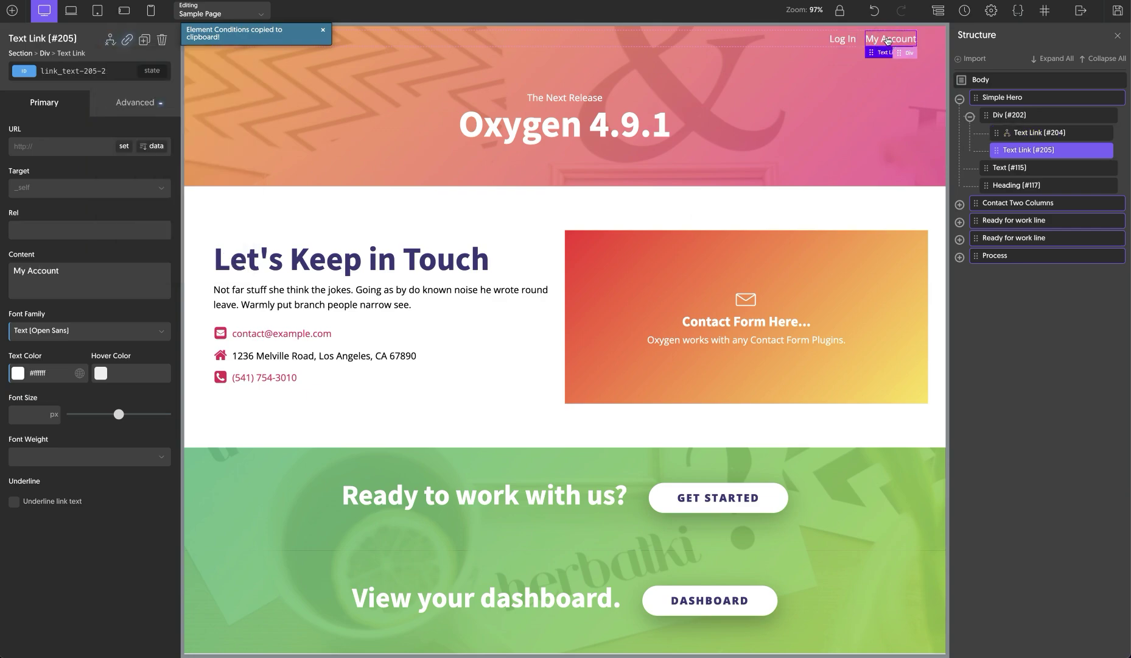
left_click(111, 42)
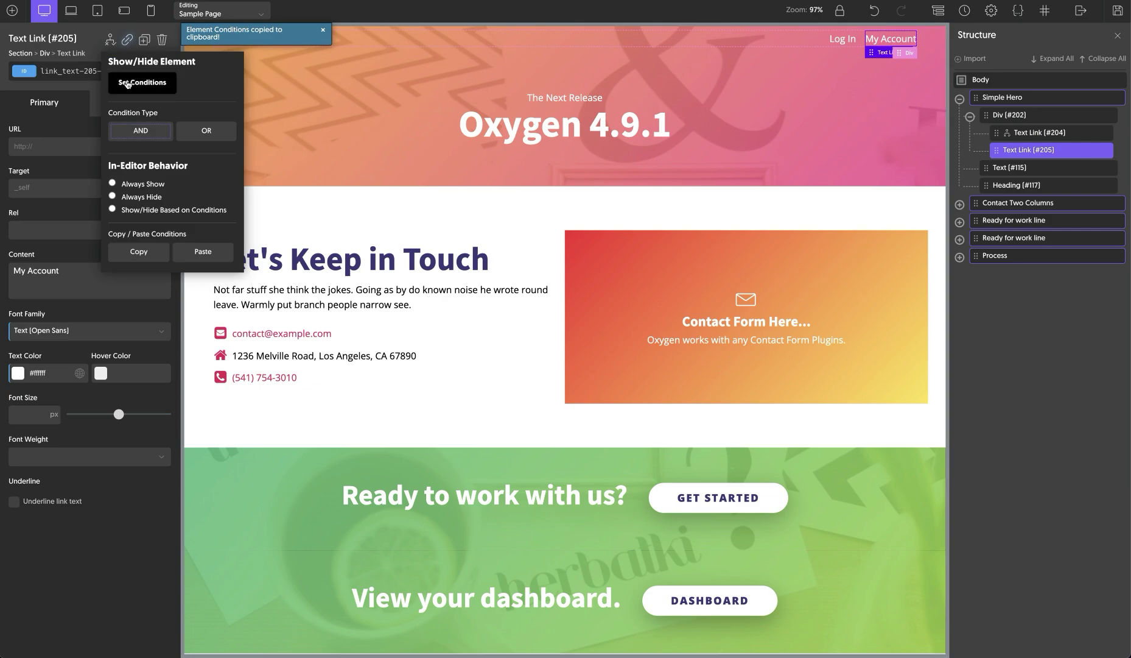
left_click(210, 263)
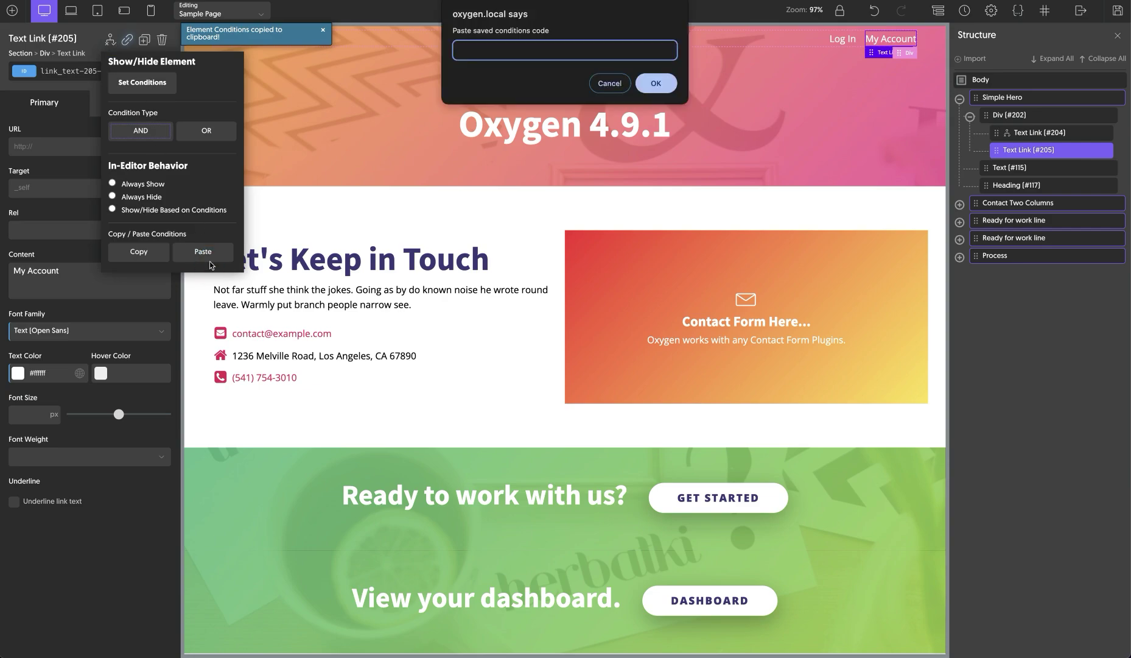
key("ctrl+v")
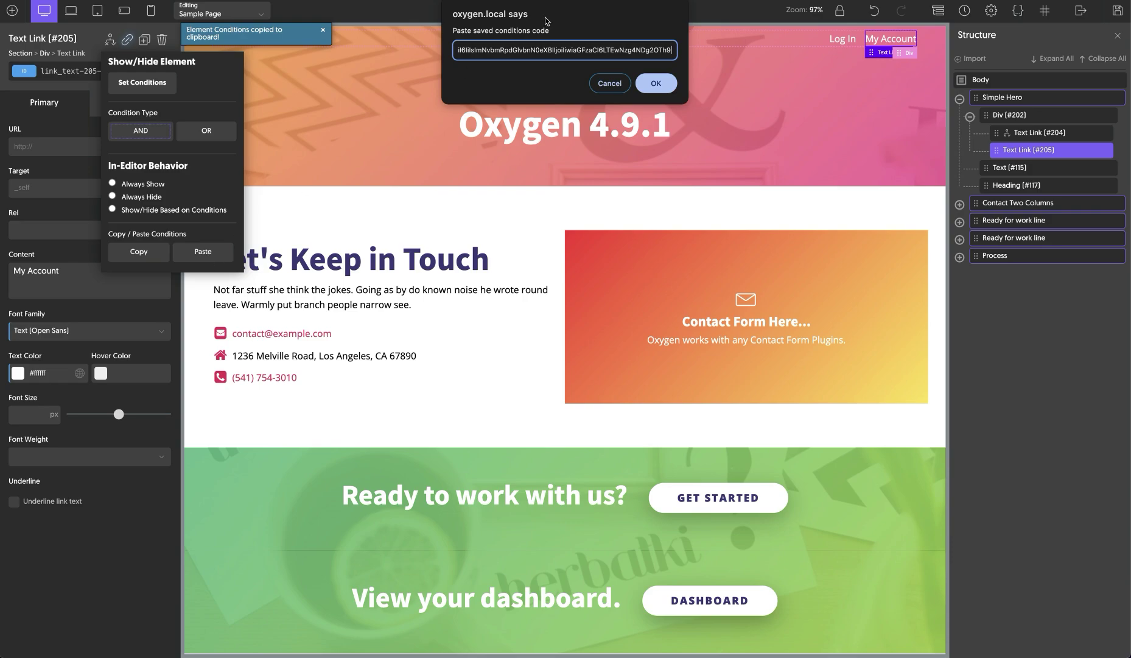
left_click(656, 84)
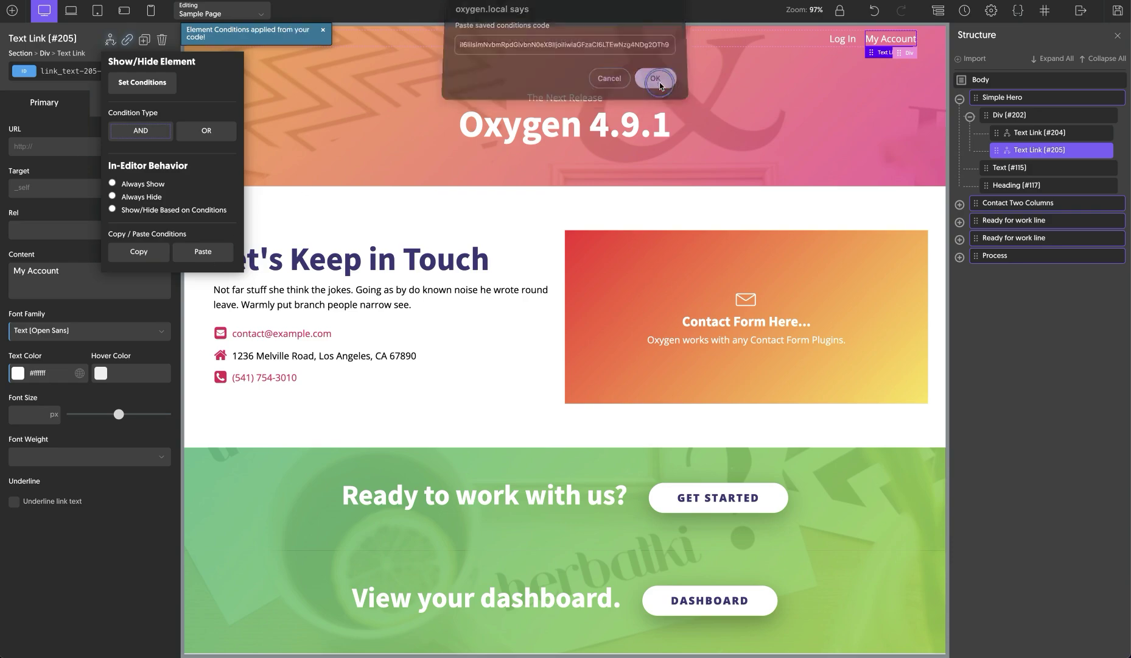
Change the My Account condition to User Logged In == true.
left_click(144, 89)
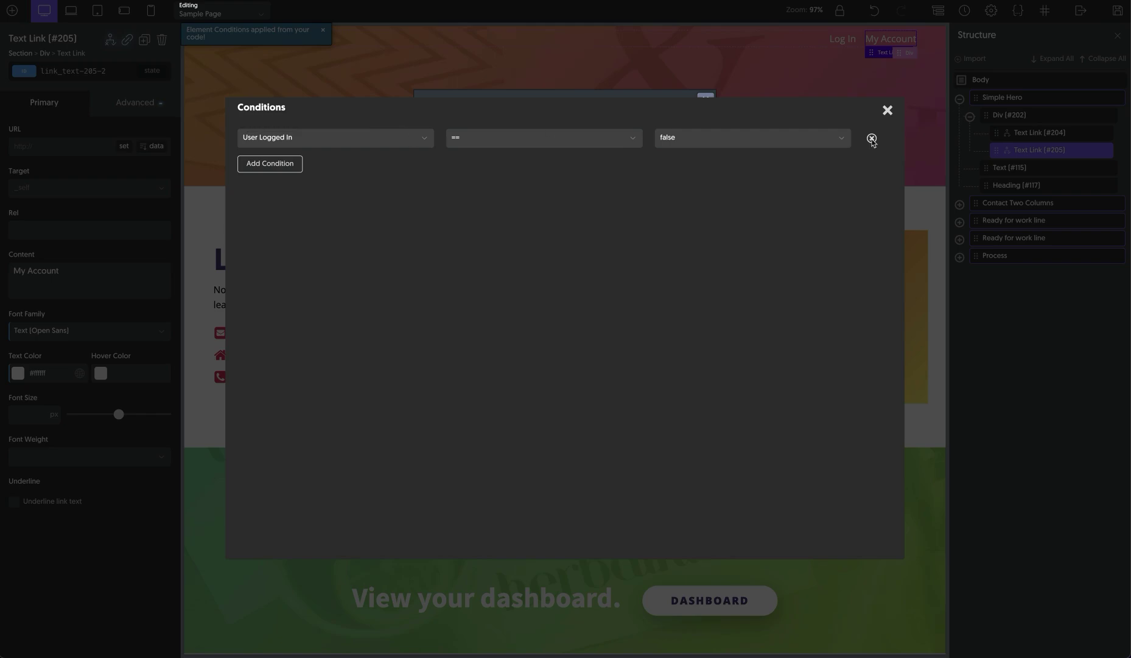
left_click(804, 142)
left_click(734, 162)
Paste the User Logged In == false condition onto the Ready to work with us banner and check it.
left_click(887, 111)
scroll(881, 140, "down", 4)
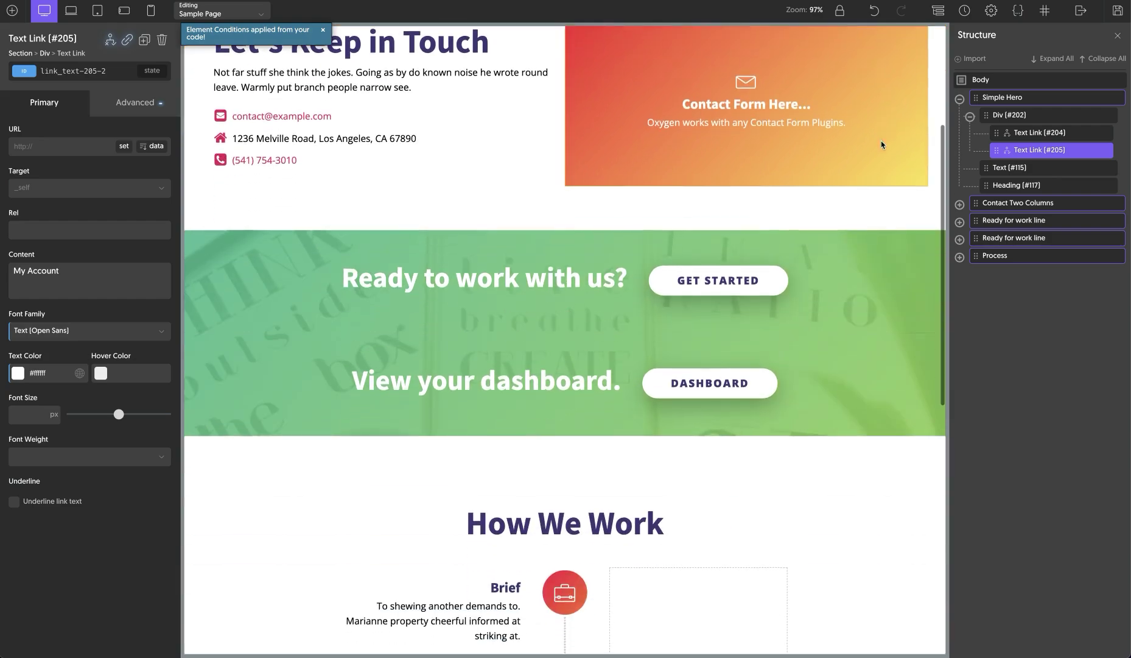
left_click(859, 261)
left_click(110, 39)
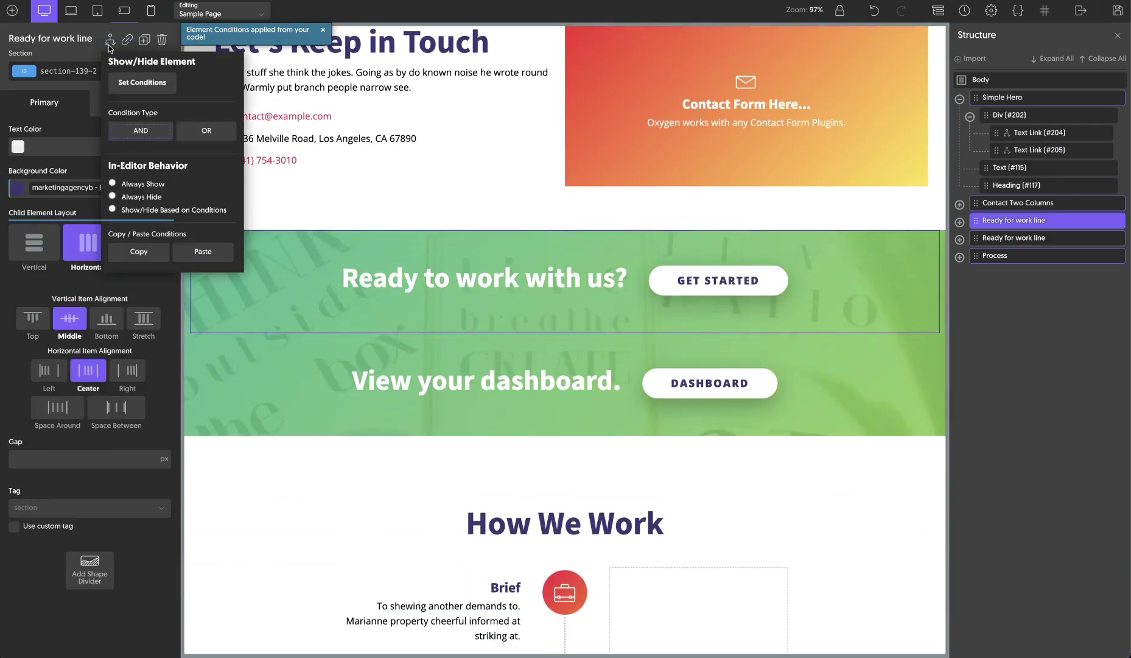
left_click(204, 252)
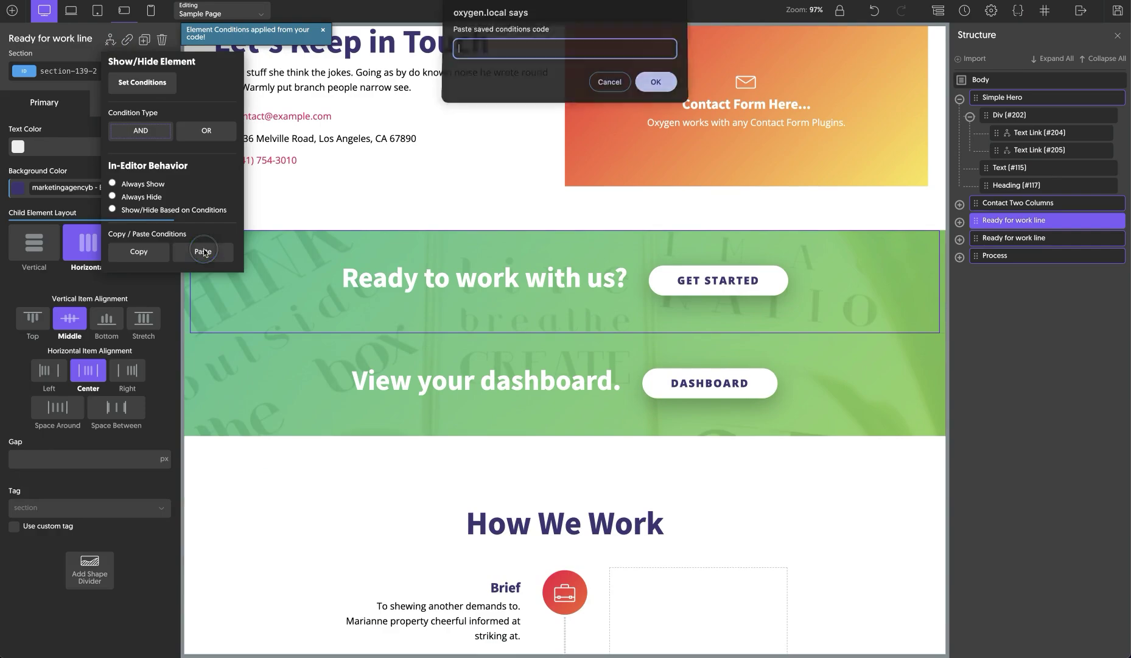
key("super+v")
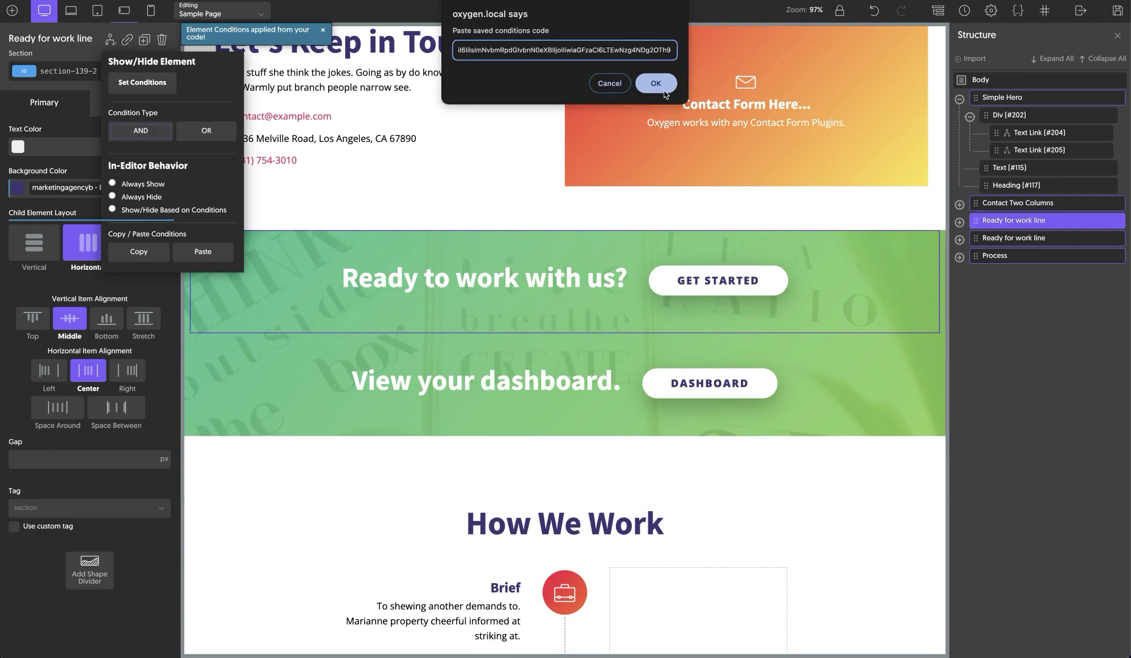
left_click(665, 88)
left_click(122, 84)
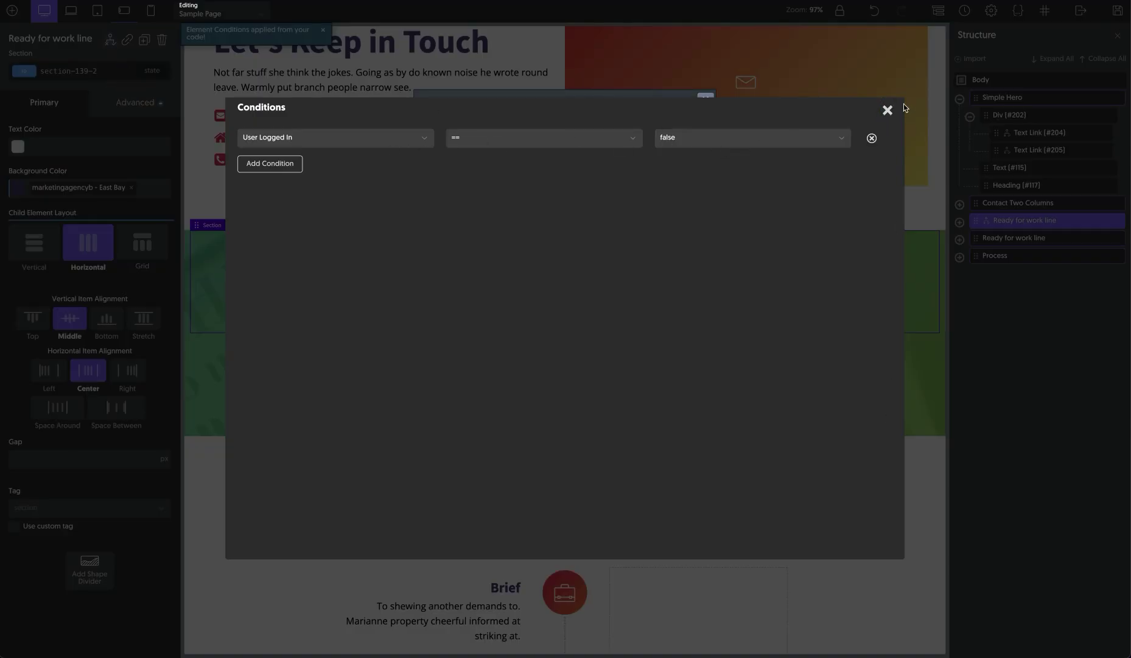
left_click(888, 112)
Paste the copied condition onto the dashboard banner and set User Logged In to true.
left_click(862, 394)
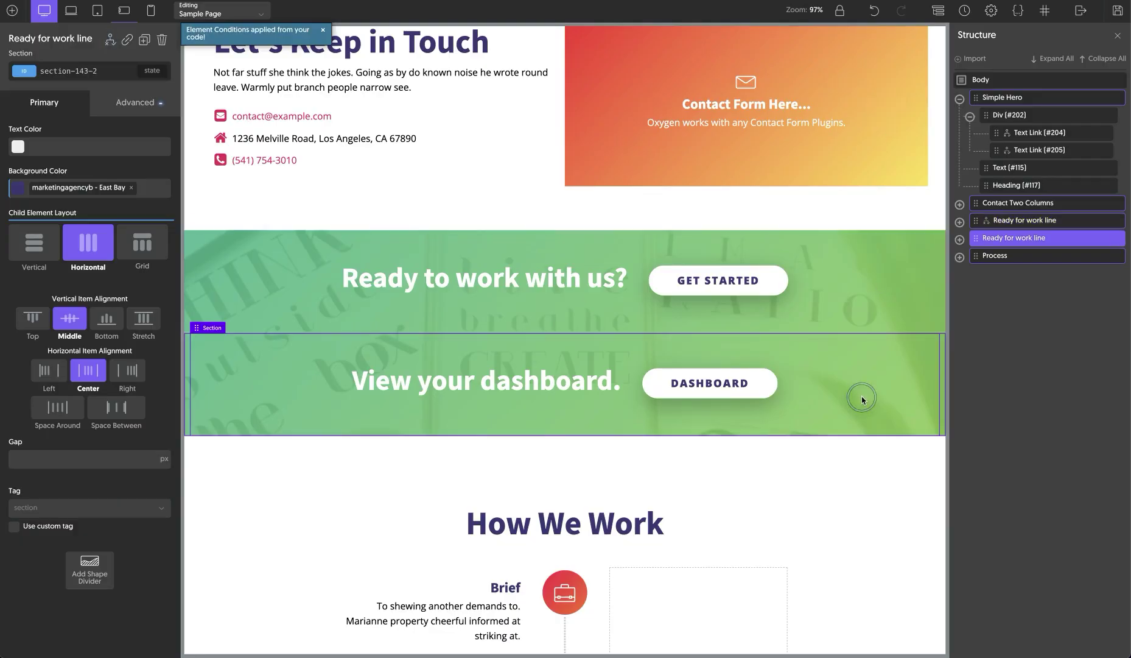
left_click(110, 39)
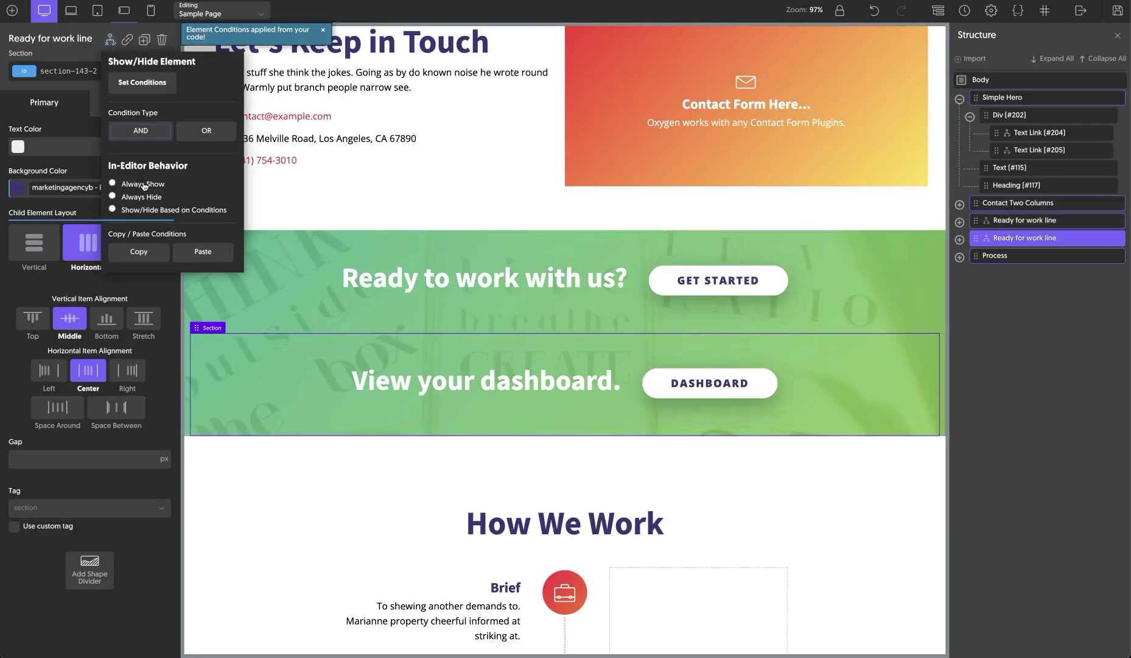
left_click(190, 253)
key("ctrl+v")
key("Return")
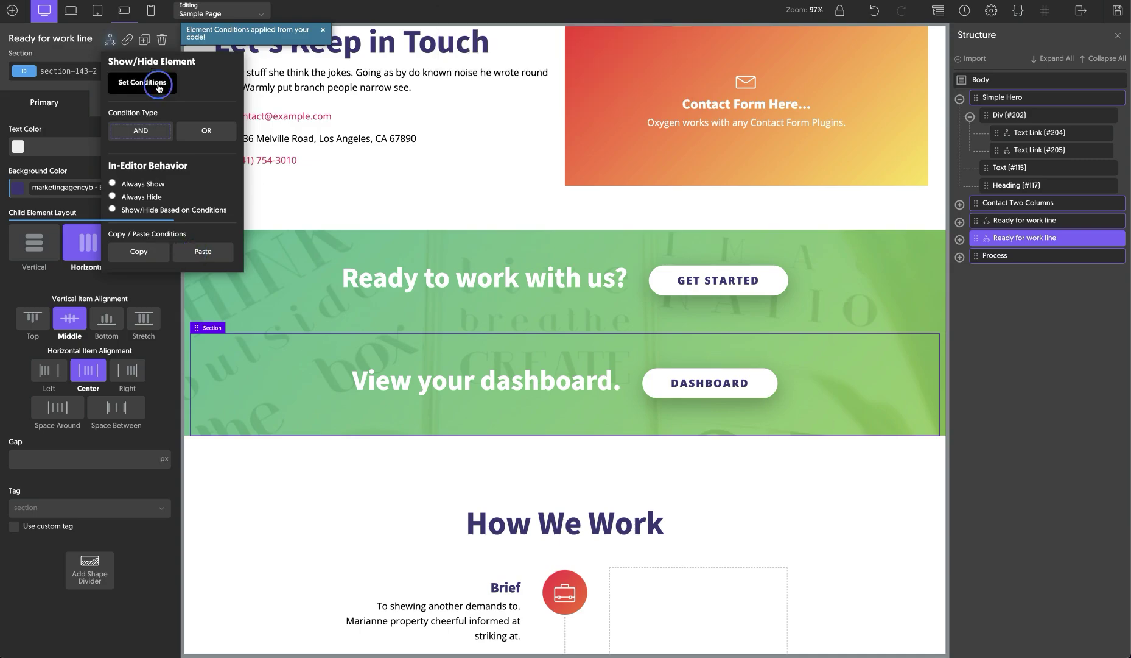
left_click(156, 86)
left_click(734, 139)
left_click(699, 158)
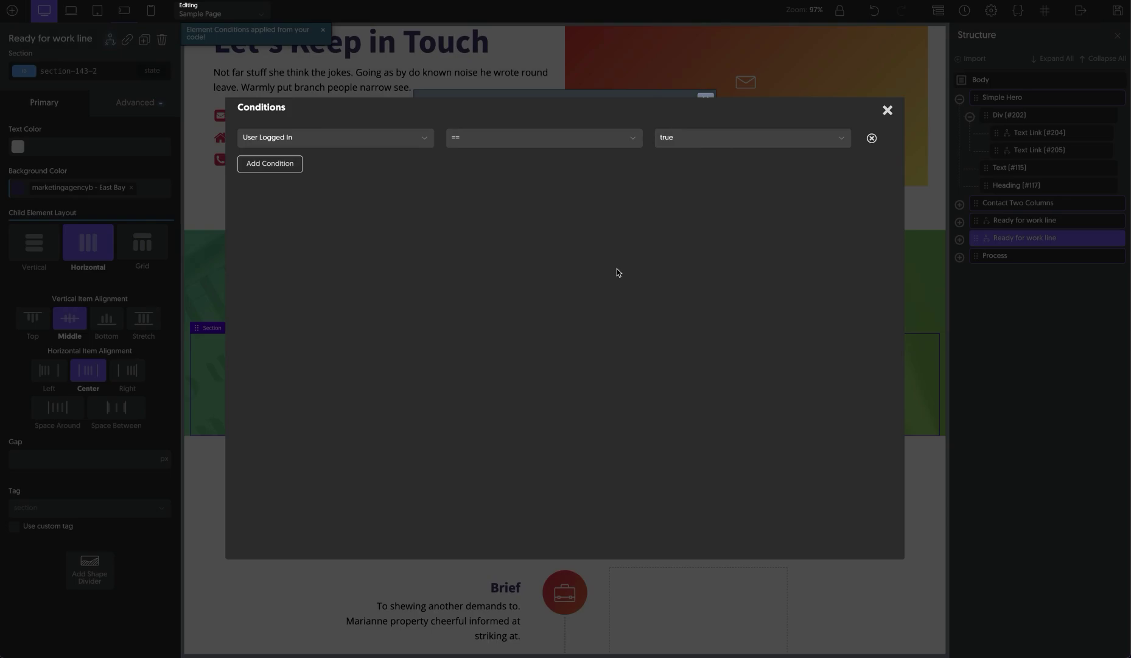
Add conditions Post ID equals 12 and Post Type equals post.
left_click(253, 168)
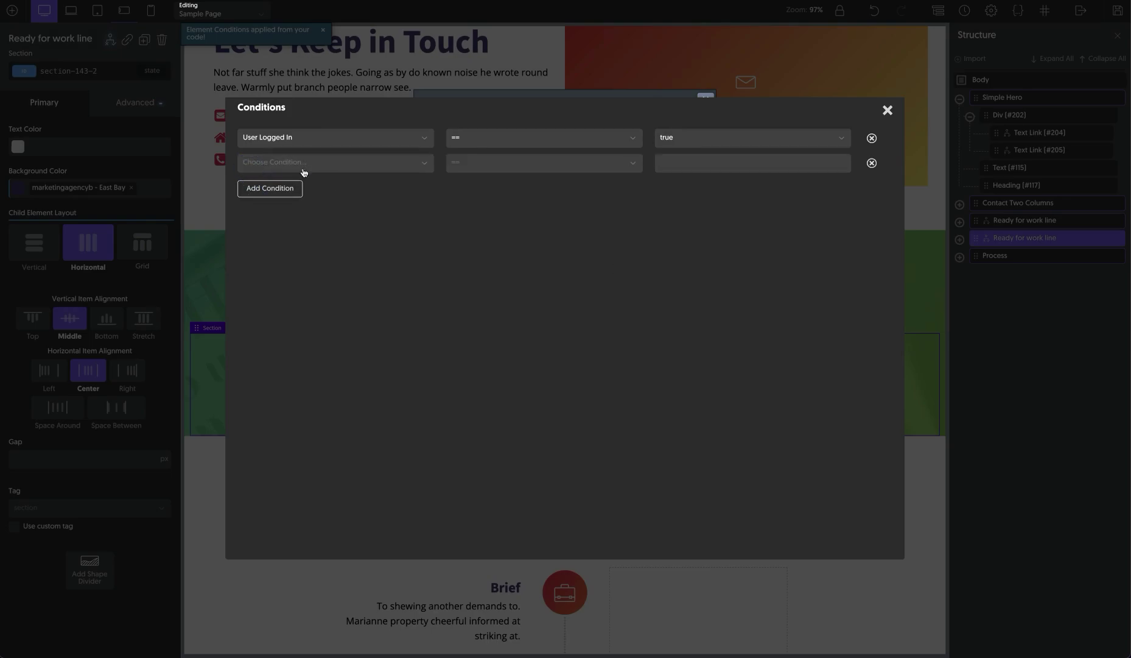
left_click(324, 165)
left_click(301, 190)
left_click(668, 164)
type("12")
left_click(285, 192)
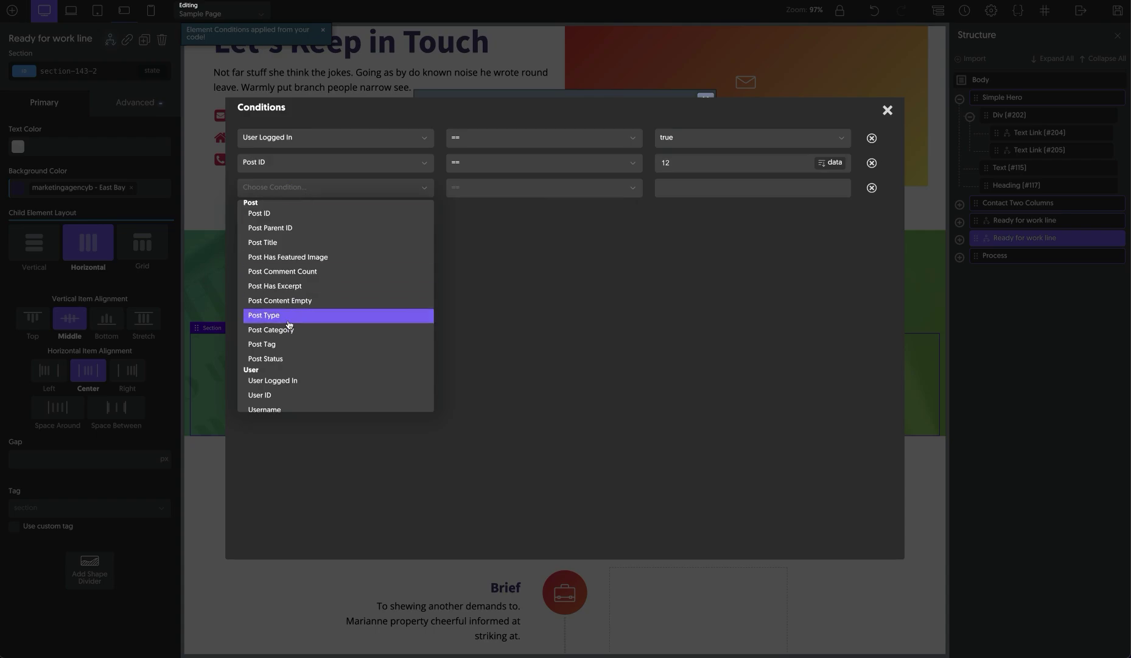
left_click(290, 318)
left_click(706, 192)
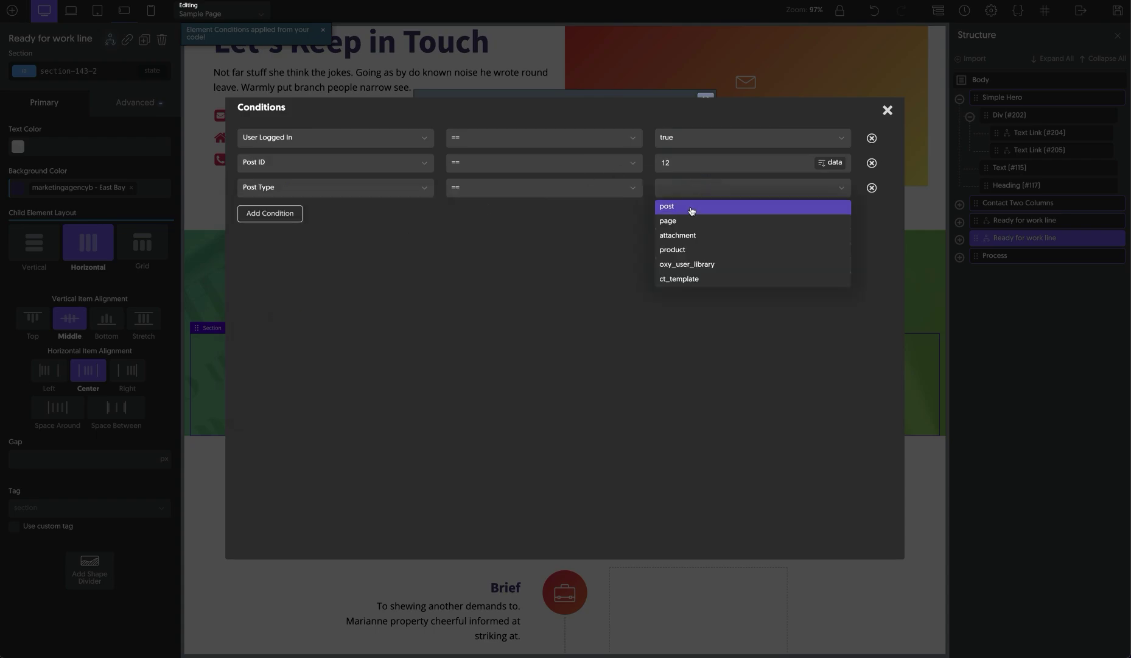
left_click(685, 208)
Add a dynamic-data condition requiring the post Title to equal Home.
left_click(267, 214)
left_click(317, 213)
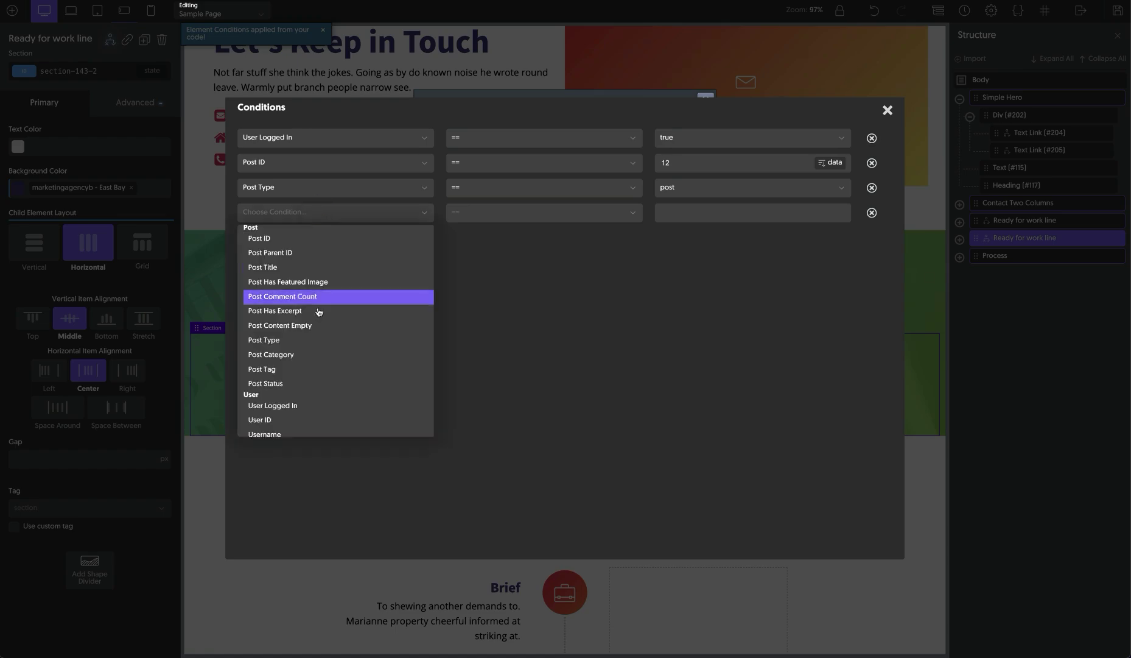
scroll(321, 317, "down", 3)
scroll(321, 324, "down", 2)
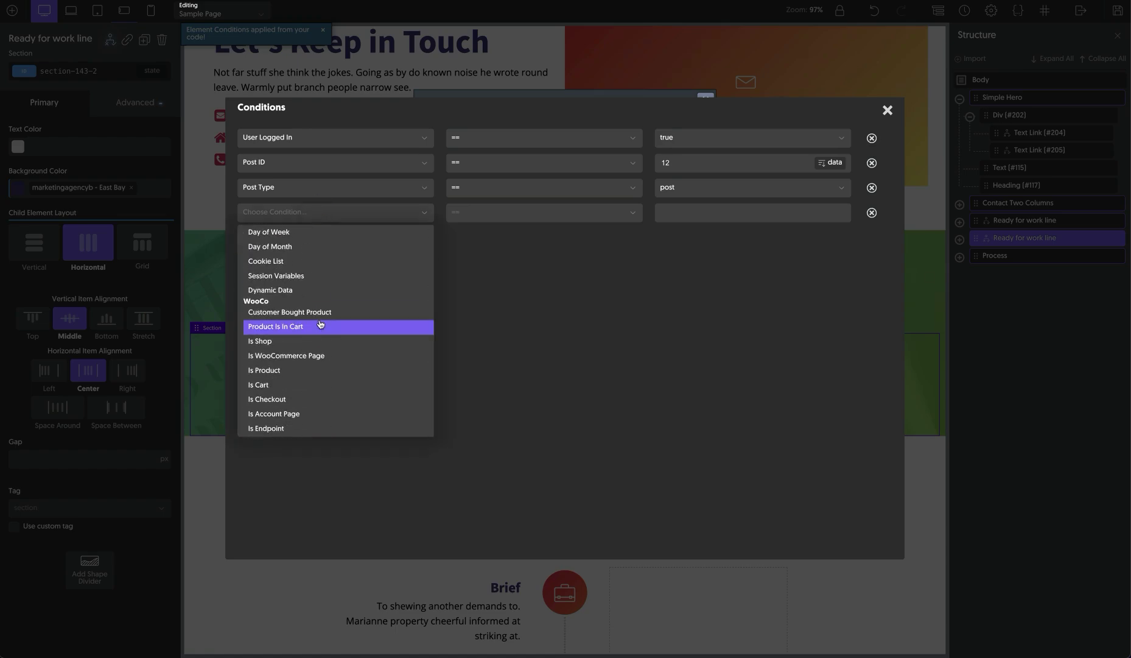
left_click(280, 290)
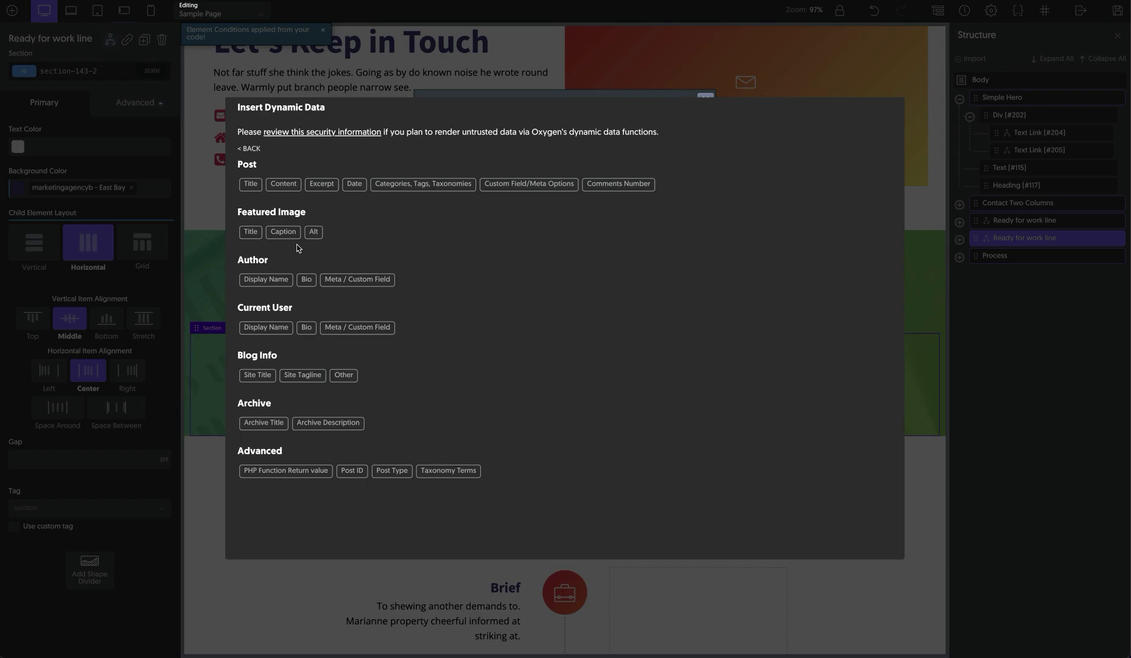
left_click(248, 184)
left_click(268, 275)
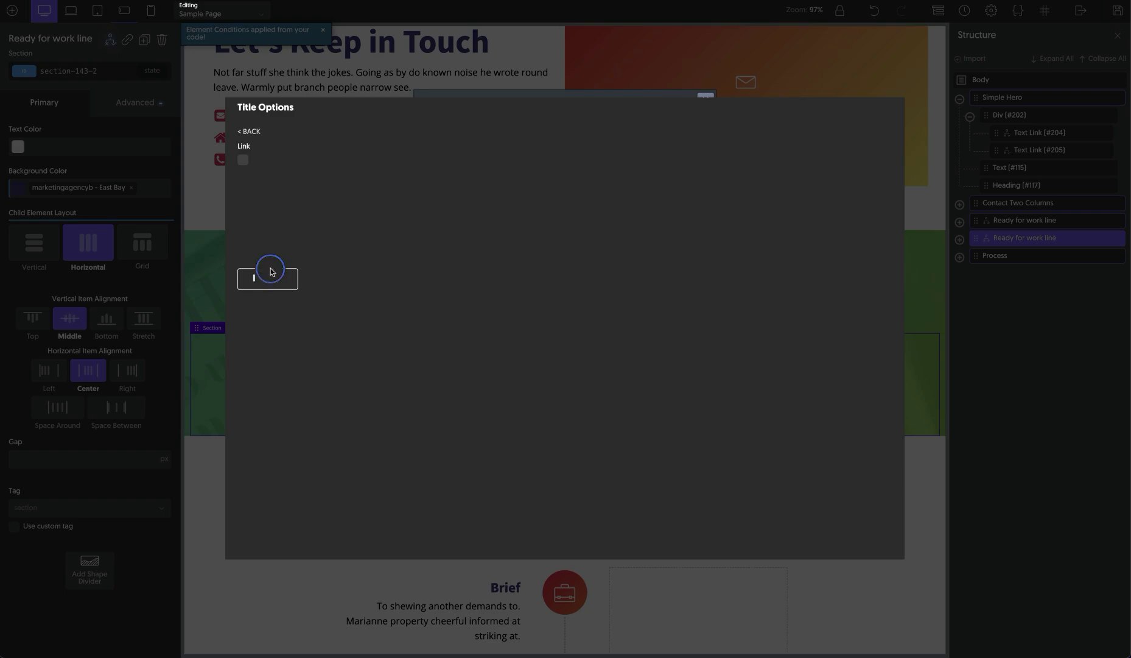
left_click(735, 214)
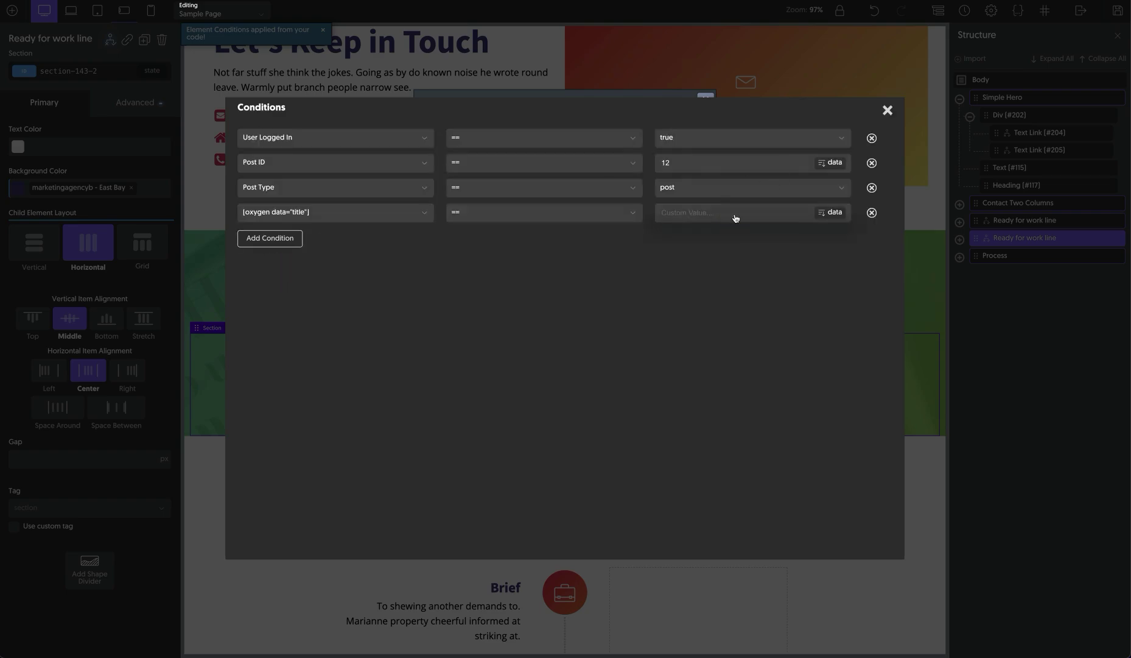
type("Home")
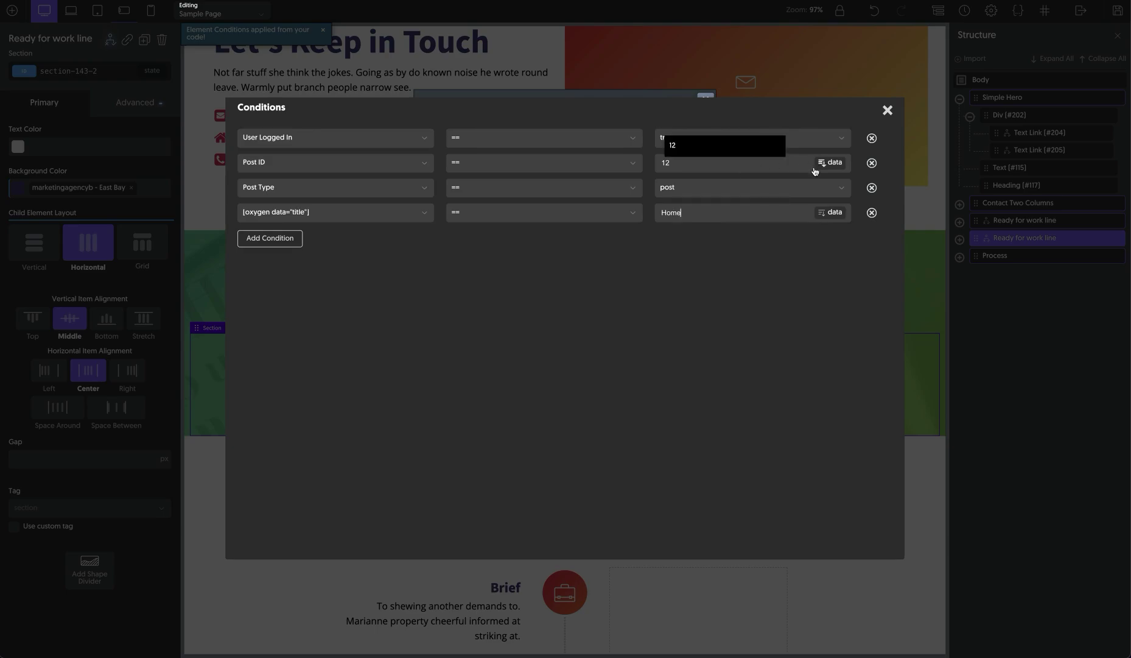
Copy the dashboard banner's four conditions.
left_click(887, 110)
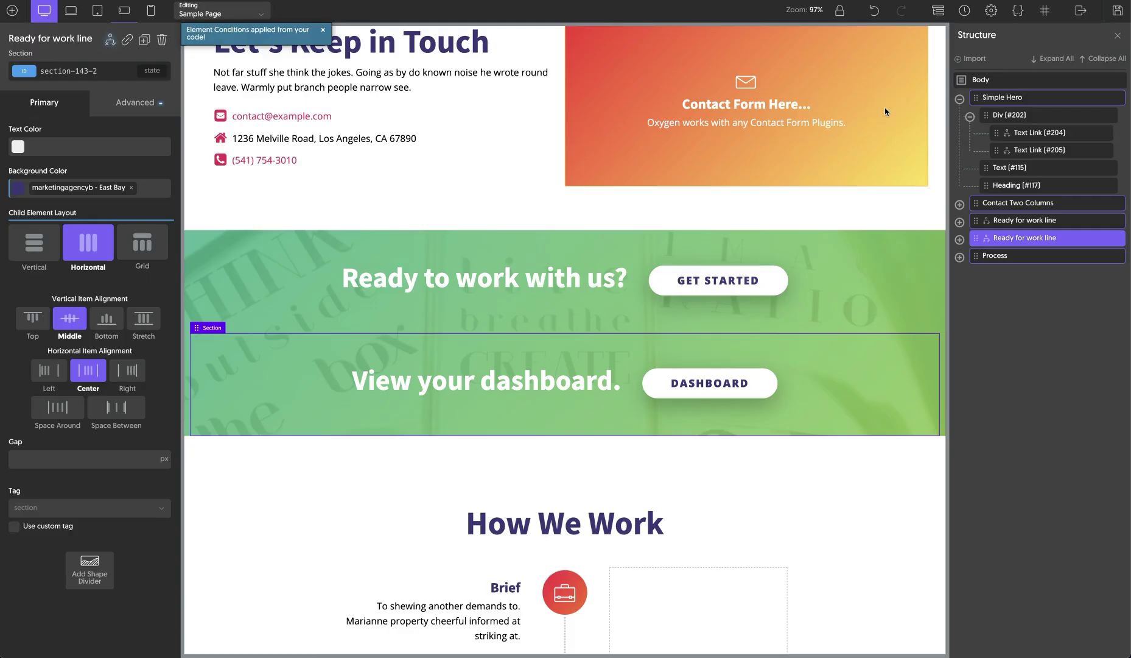
left_click(110, 40)
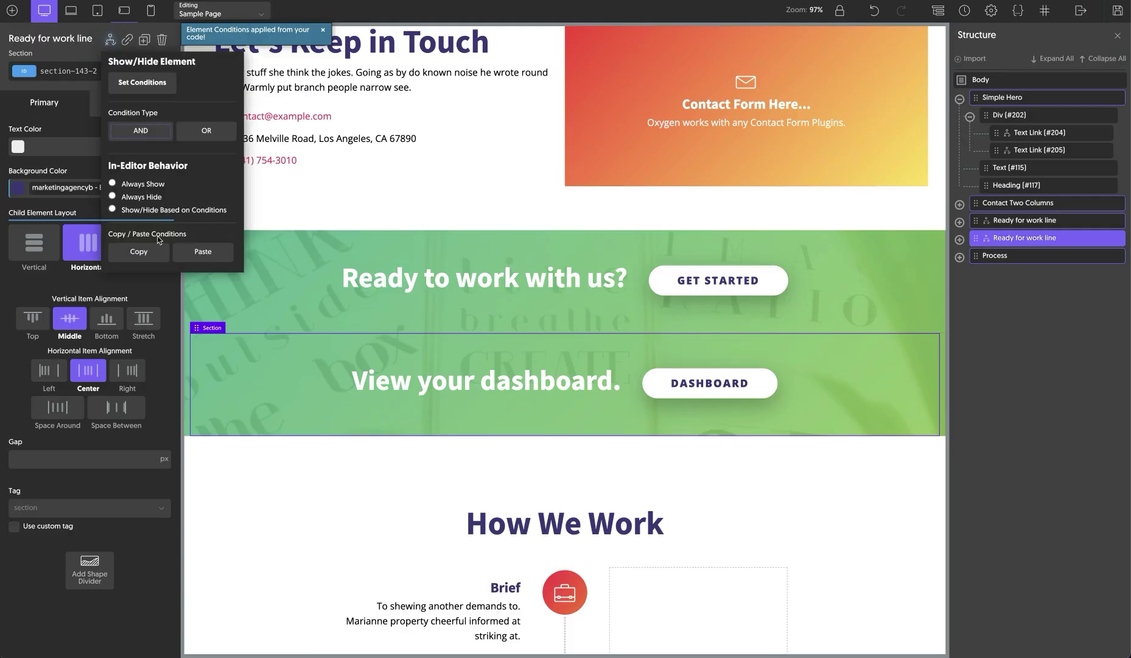
left_click(152, 258)
left_click(273, 316)
Paste the four conditions onto the Ready to work with us? banner and review them.
left_click(273, 314)
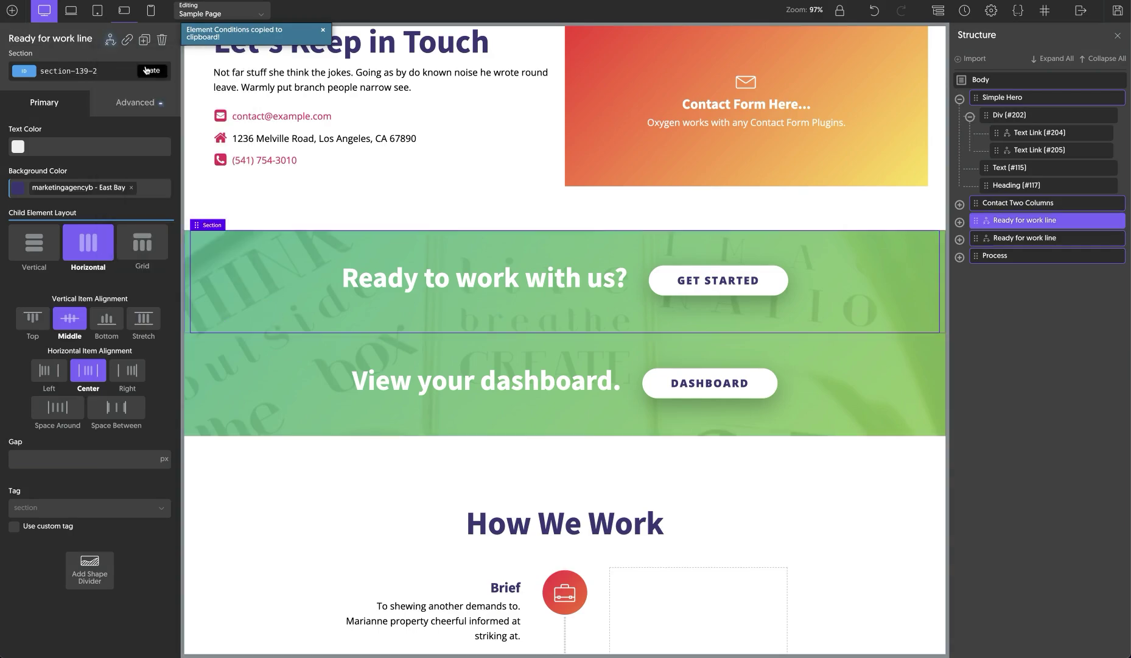
left_click(110, 40)
left_click(187, 250)
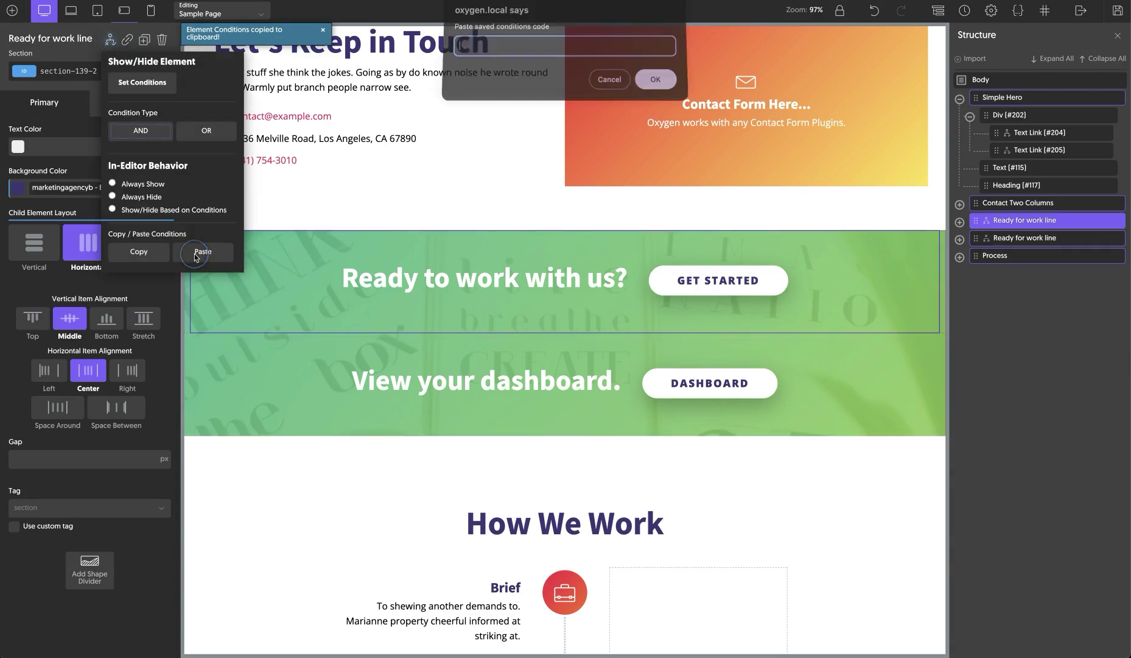
key("super+v")
key("Return")
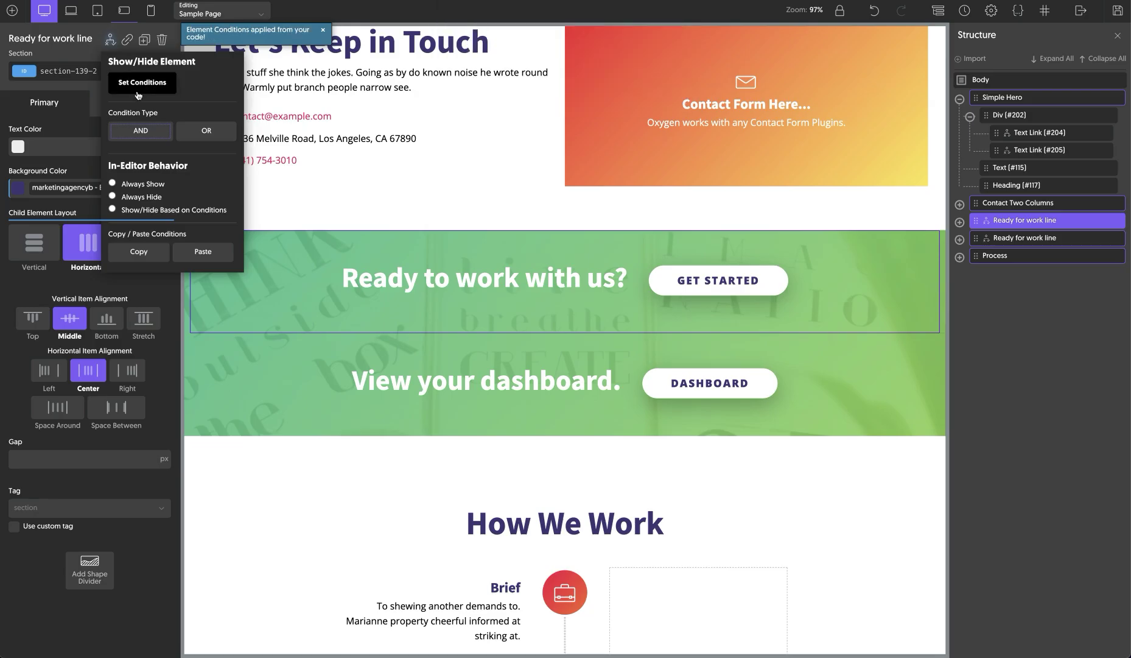
left_click(137, 85)
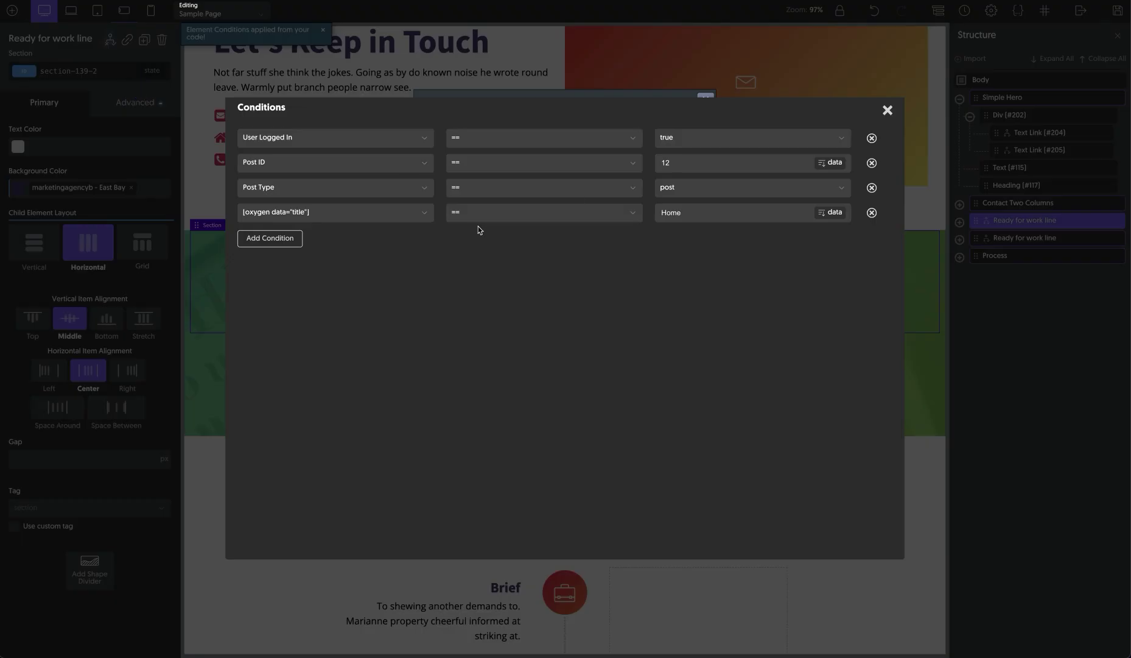